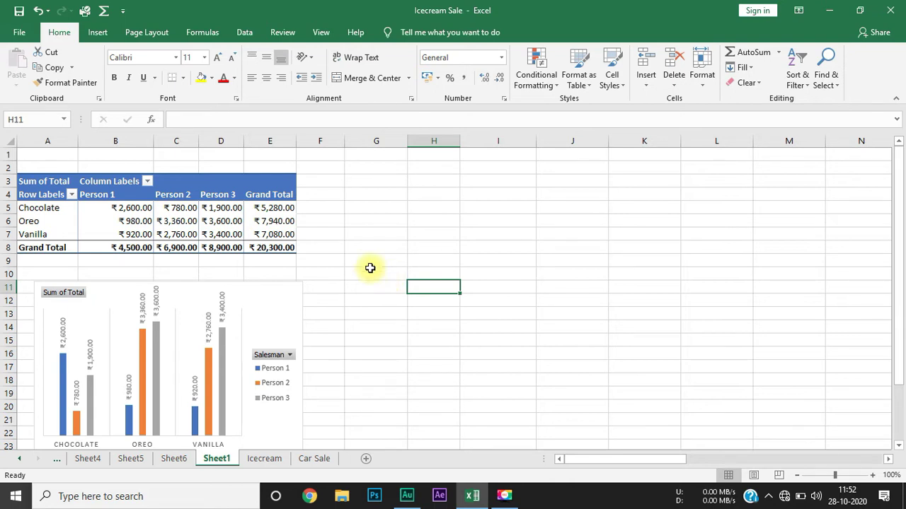
Select pivot cell E7 to show the field list: Flavour rows, Salesman columns, Sum of Total values.
{"action": "left_click", "coordinate": [263, 232]}
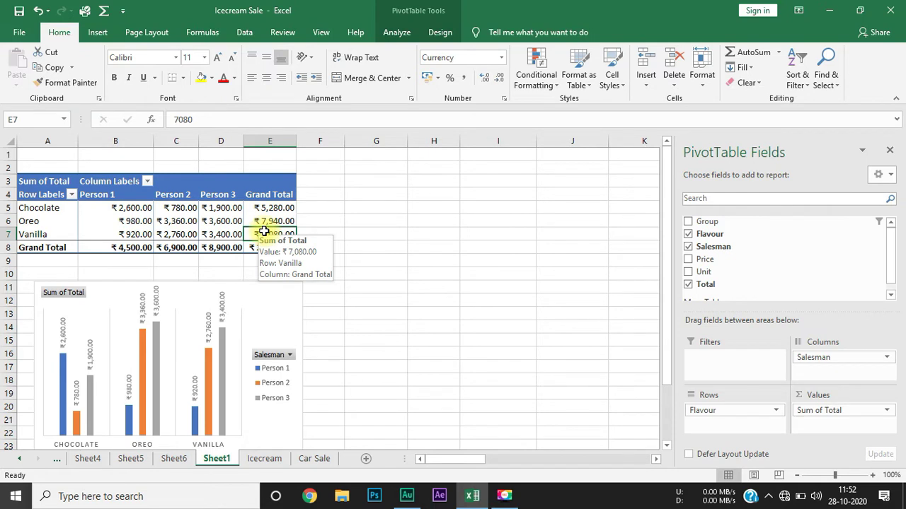
Insert a slicer for the Group field only, listing A, B and C, for the pivot table.
{"action": "left_click", "coordinate": [145, 222]}
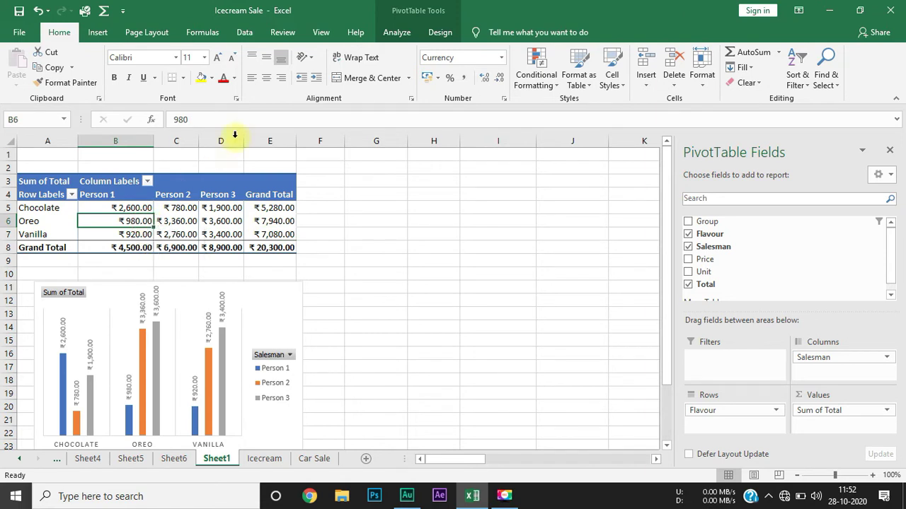
{"action": "left_click", "coordinate": [406, 33]}
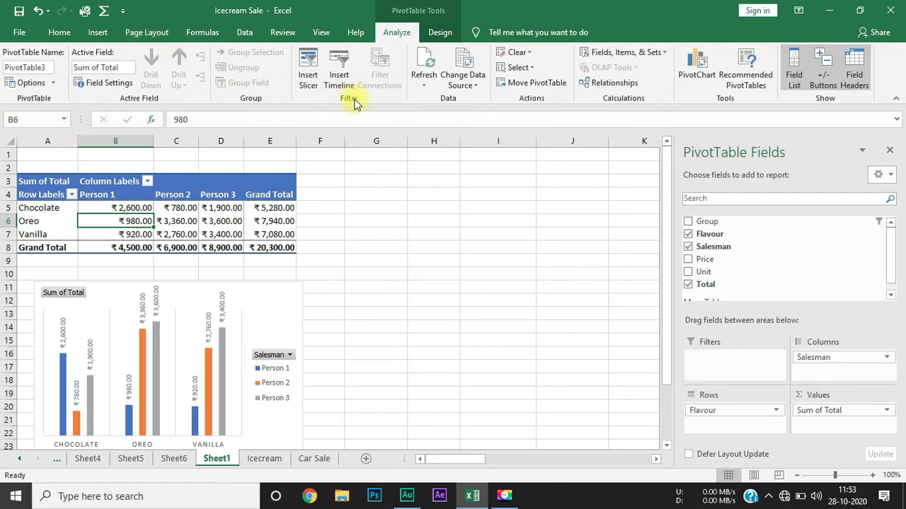
{"action": "left_click", "coordinate": [317, 67]}
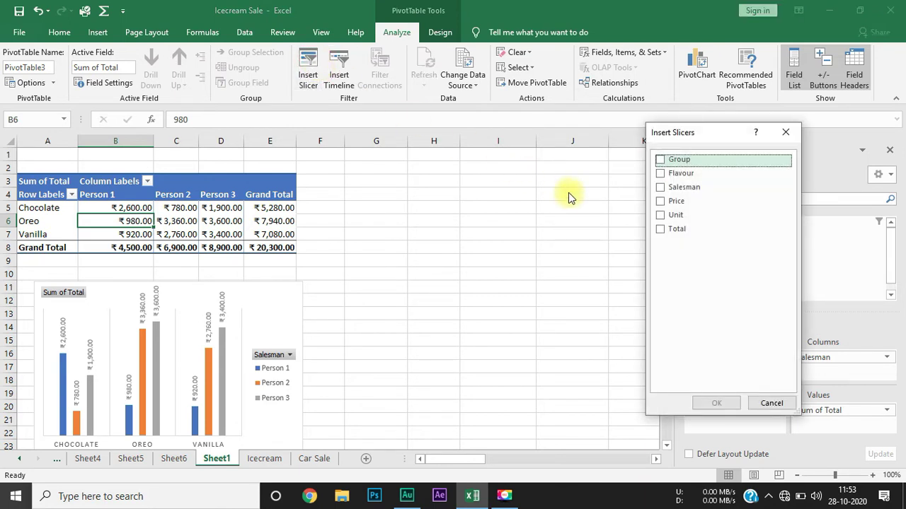
{"action": "left_click", "coordinate": [660, 160]}
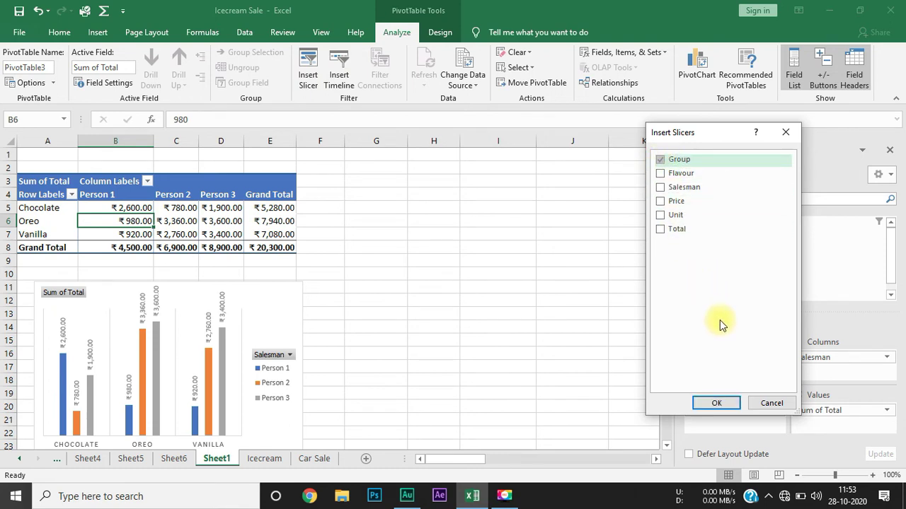
{"action": "left_click", "coordinate": [668, 181]}
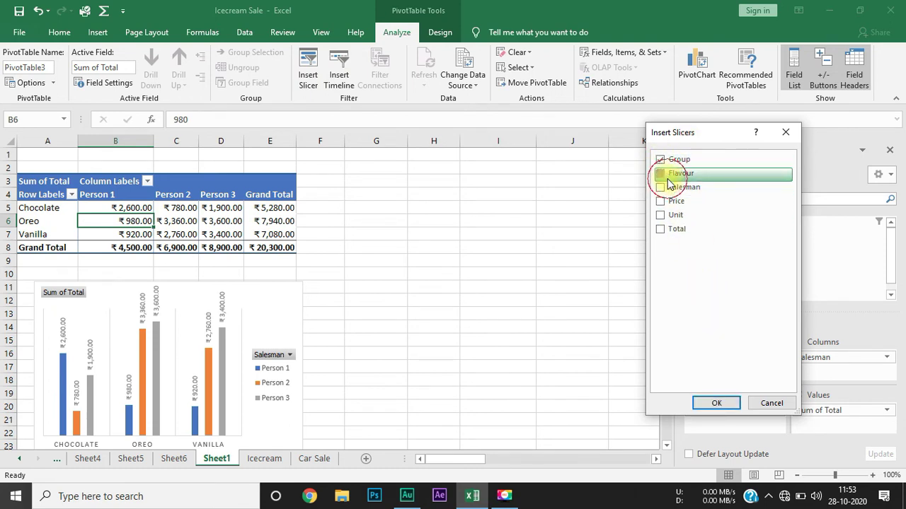
{"action": "left_click", "coordinate": [663, 176]}
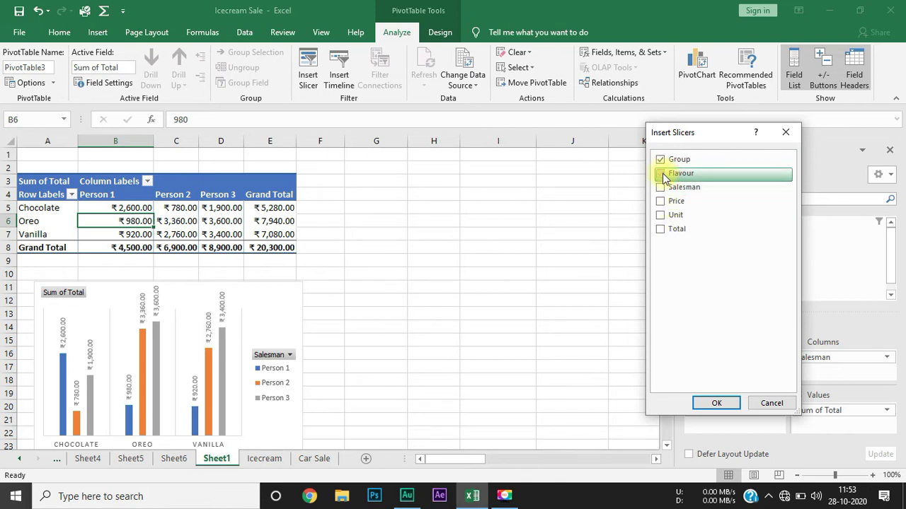
{"action": "left_click", "coordinate": [713, 403]}
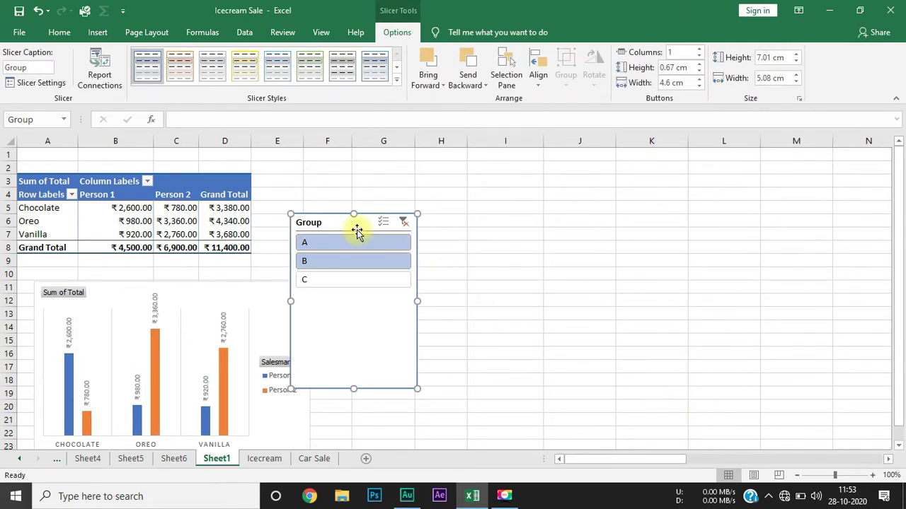
Move the Group slicer to columns G–H, right beside the pivot table and clear of the chart.
{"action": "left_click_drag", "start_coordinate": [357, 229], "coordinate": [527, 194]}
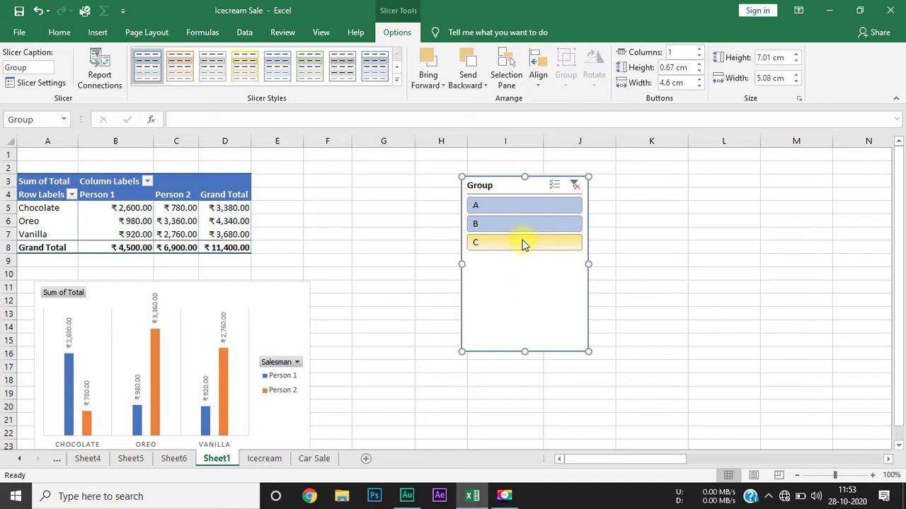
{"action": "left_click_drag", "start_coordinate": [512, 189], "coordinate": [402, 186]}
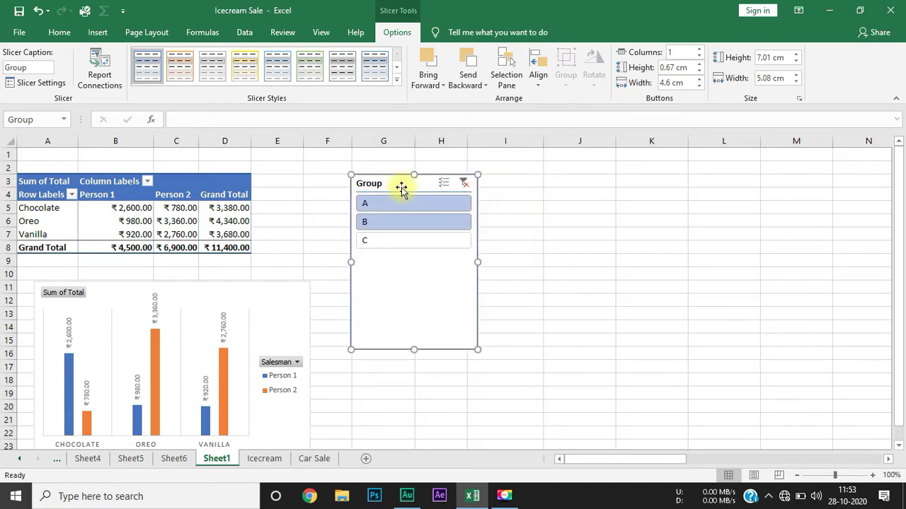
{"action": "left_click", "coordinate": [665, 262]}
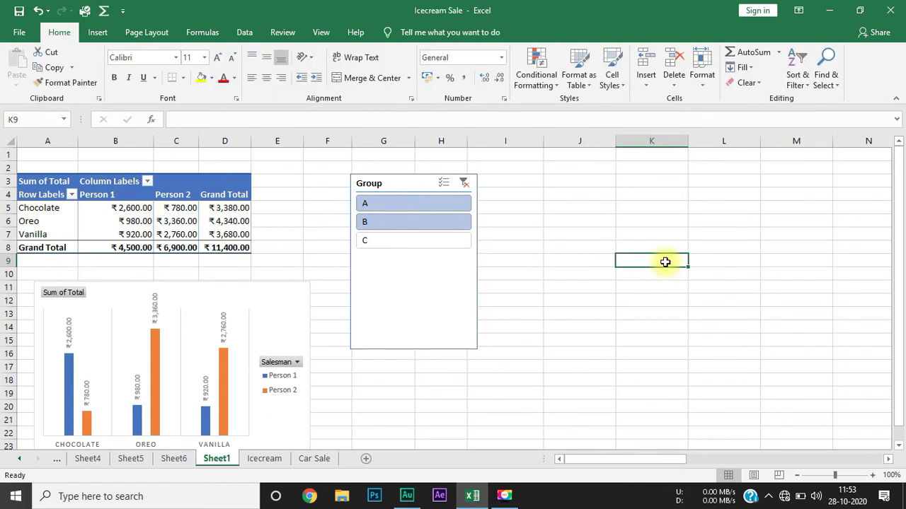
Filter the pivot table and chart to groups C, B and A in turn.
{"action": "left_click", "coordinate": [375, 241]}
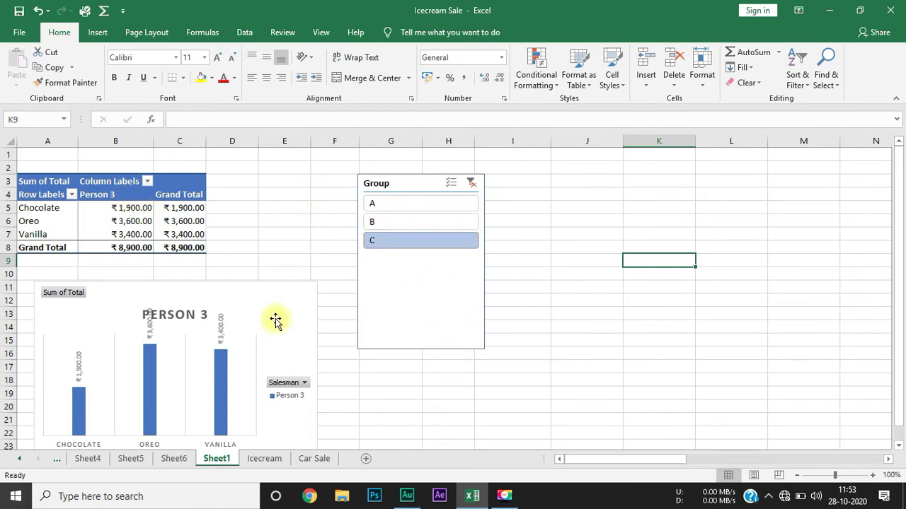
{"action": "left_click", "coordinate": [396, 222]}
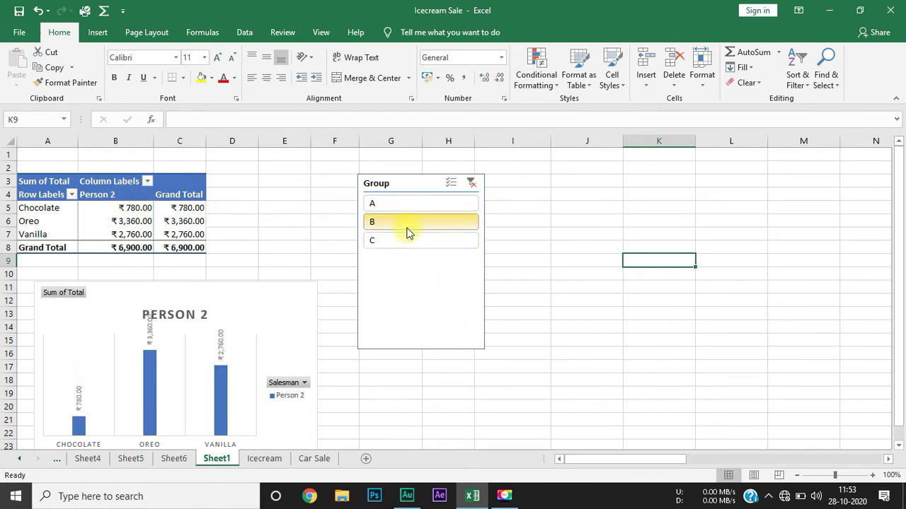
{"action": "left_click", "coordinate": [389, 205]}
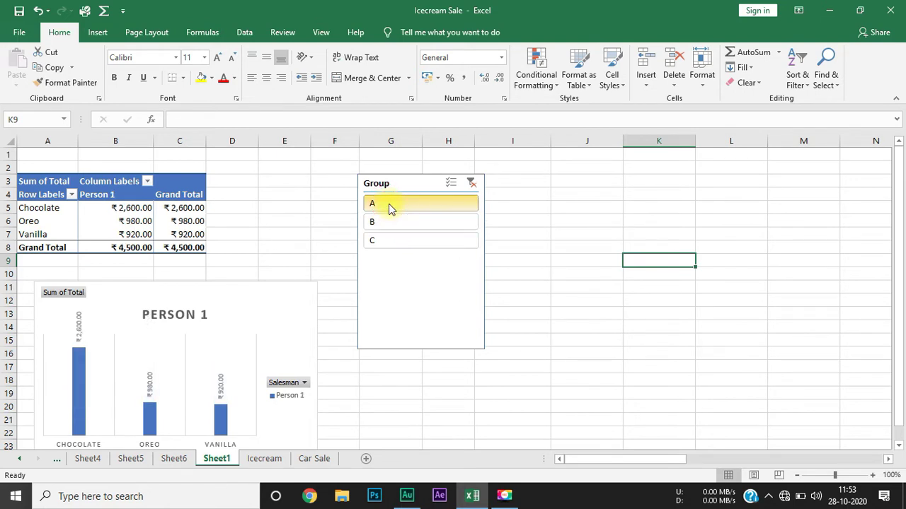
With Multi-Select on, add groups B and C to A so Persons 1–3 show.
{"action": "left_click", "coordinate": [450, 184]}
{"action": "left_click", "coordinate": [417, 224]}
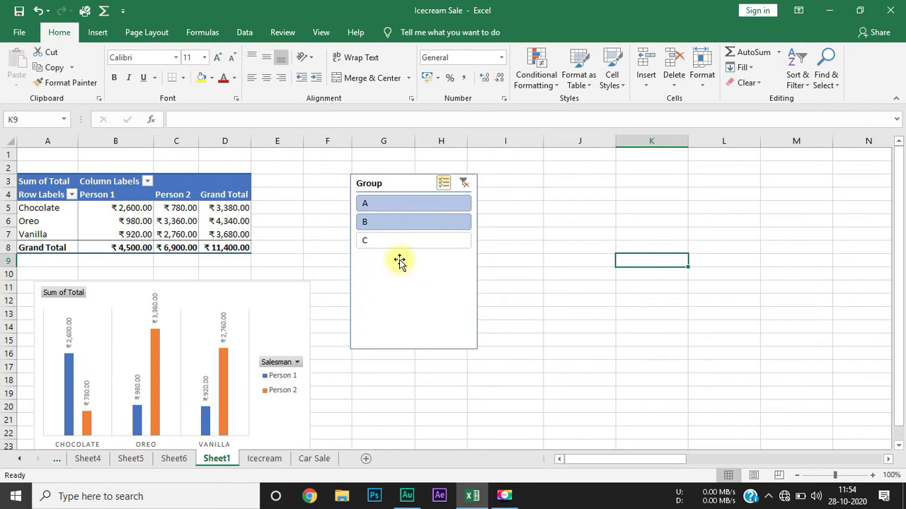
{"action": "left_click", "coordinate": [402, 241]}
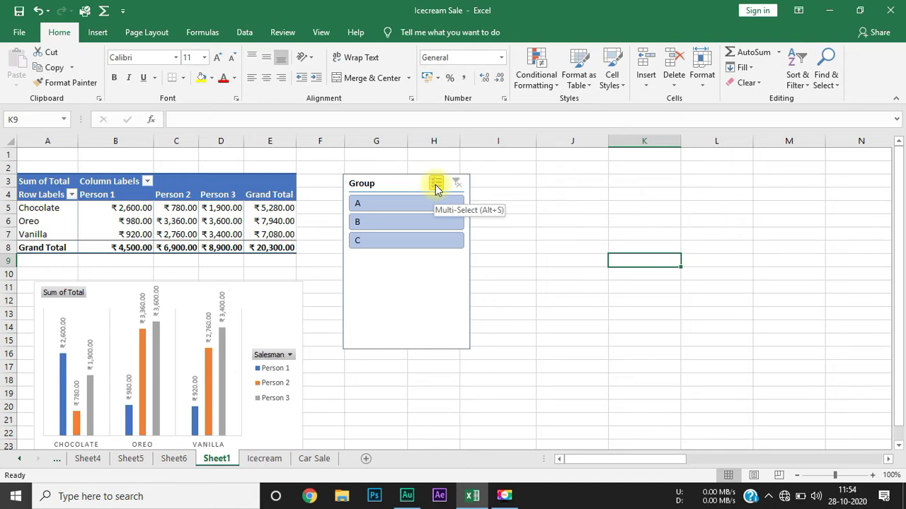
Turn on Multi-Select in the Group slicer, keeping groups A, B and C included.
{"action": "left_click", "coordinate": [436, 186]}
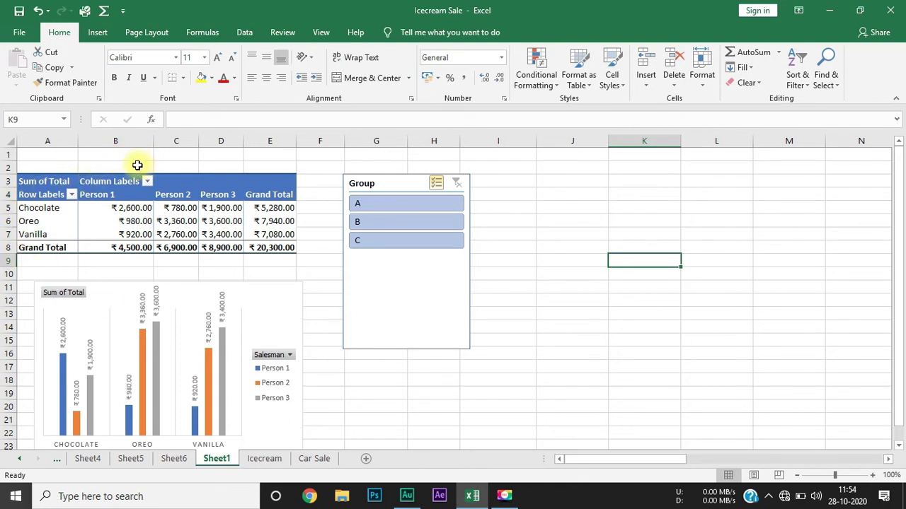
{"action": "left_click", "coordinate": [531, 278]}
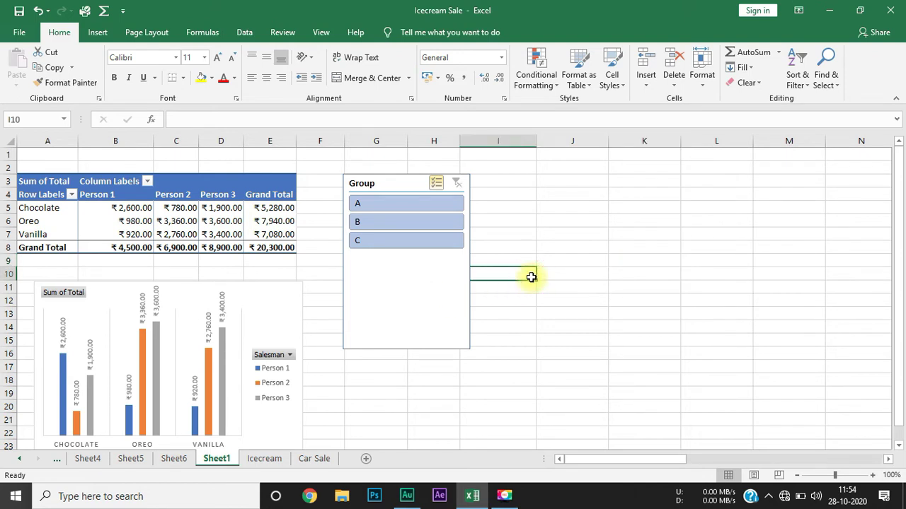
{"action": "mouse_move", "coordinate": [221, 220]}
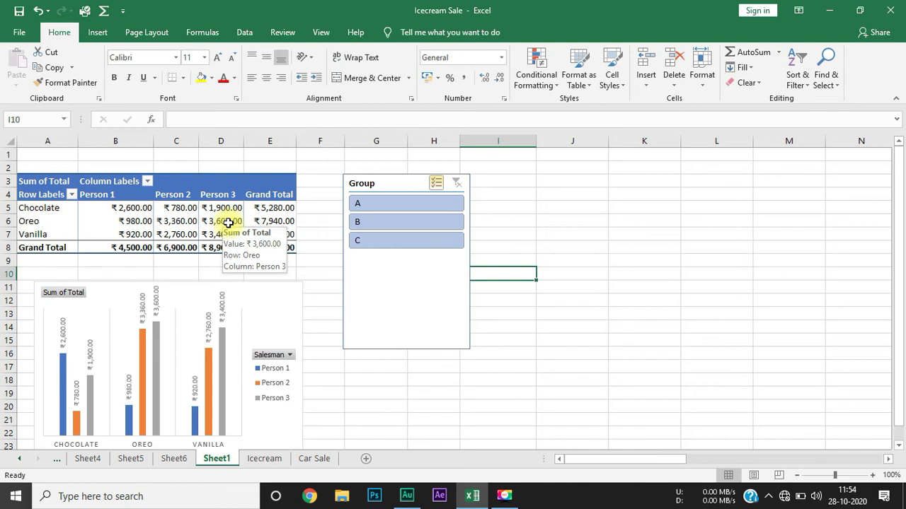
Toggle groups A, B and C in multi-select mode, then switch Multi-Select off.
{"action": "left_click", "coordinate": [435, 182]}
{"action": "left_click", "coordinate": [390, 203]}
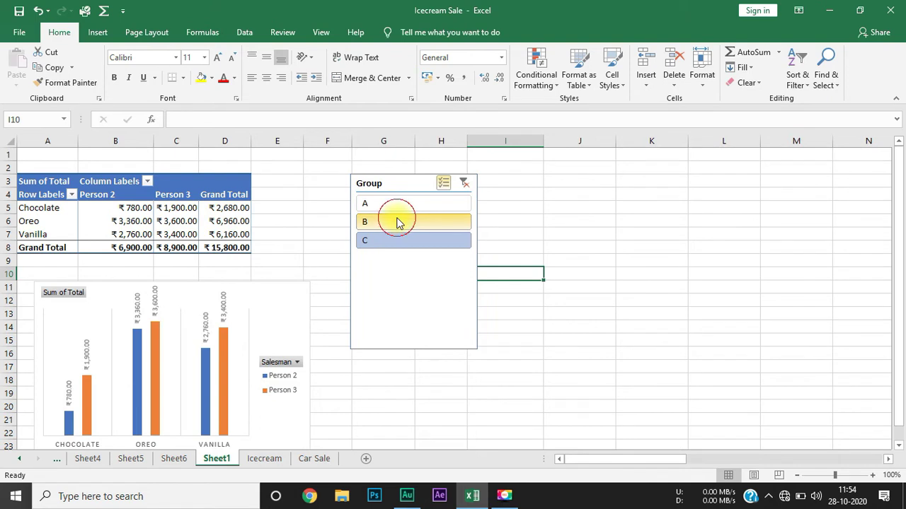
{"action": "left_click", "coordinate": [398, 221]}
{"action": "left_click", "coordinate": [401, 242]}
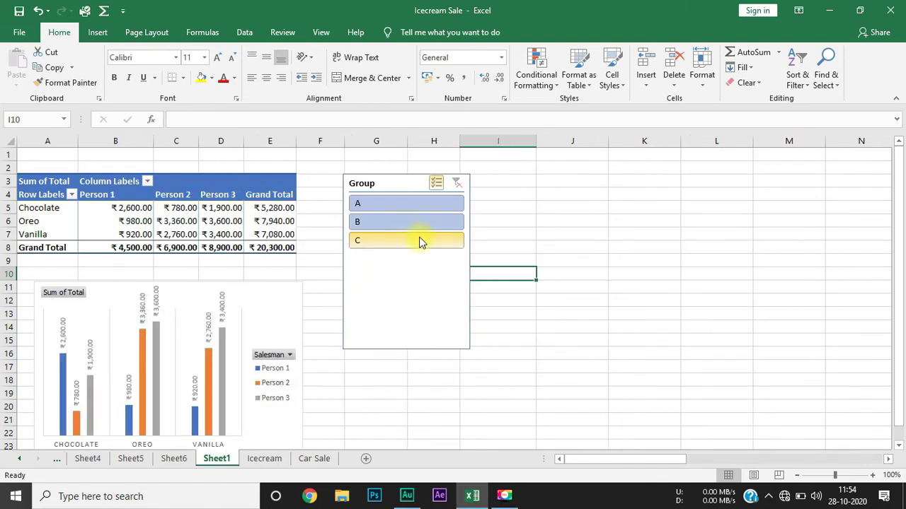
{"action": "left_click", "coordinate": [436, 183]}
Filter to groups A, B and C one at a time, then clear the Group filter.
{"action": "left_click", "coordinate": [424, 202]}
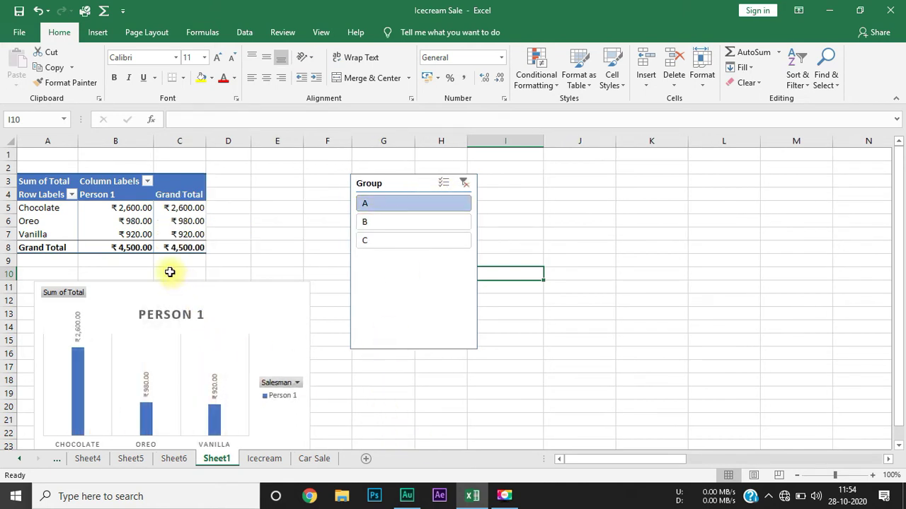
{"action": "left_click", "coordinate": [382, 223]}
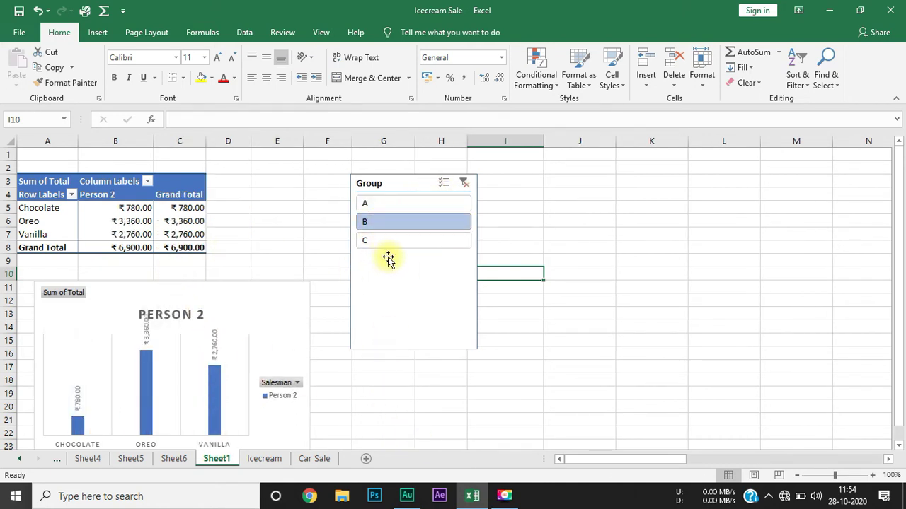
{"action": "left_click", "coordinate": [395, 244]}
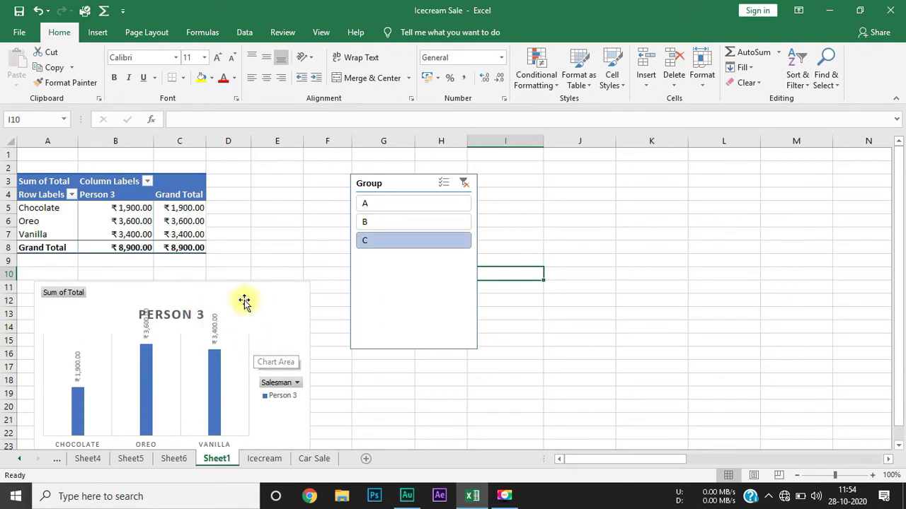
{"action": "left_click", "coordinate": [384, 205]}
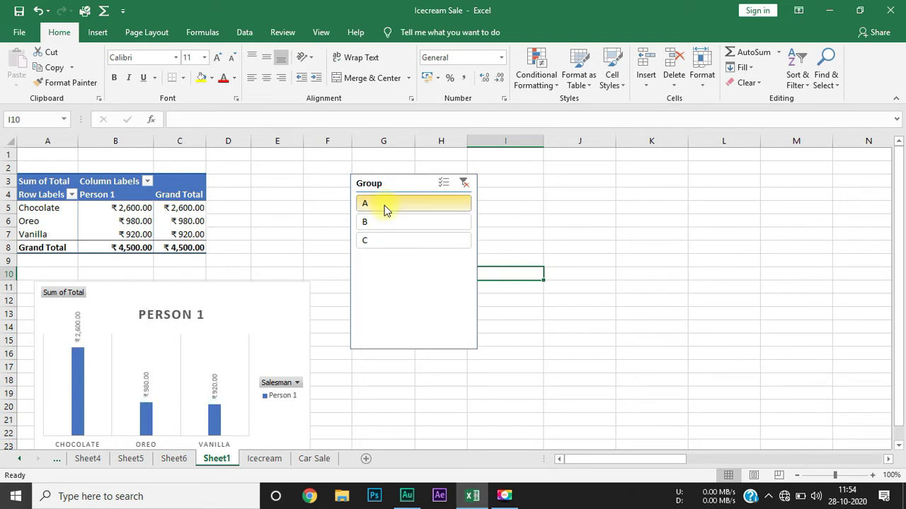
{"action": "left_click", "coordinate": [402, 224]}
{"action": "left_click", "coordinate": [415, 243]}
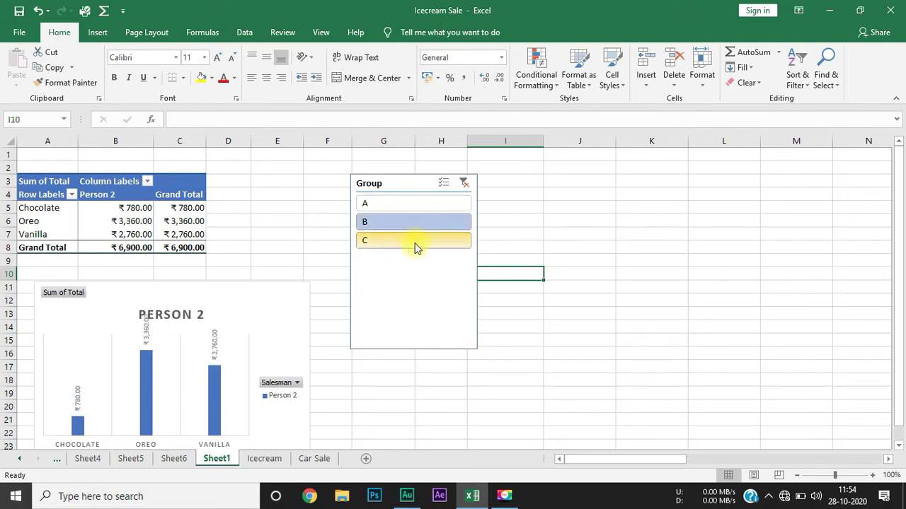
{"action": "left_click", "coordinate": [381, 203]}
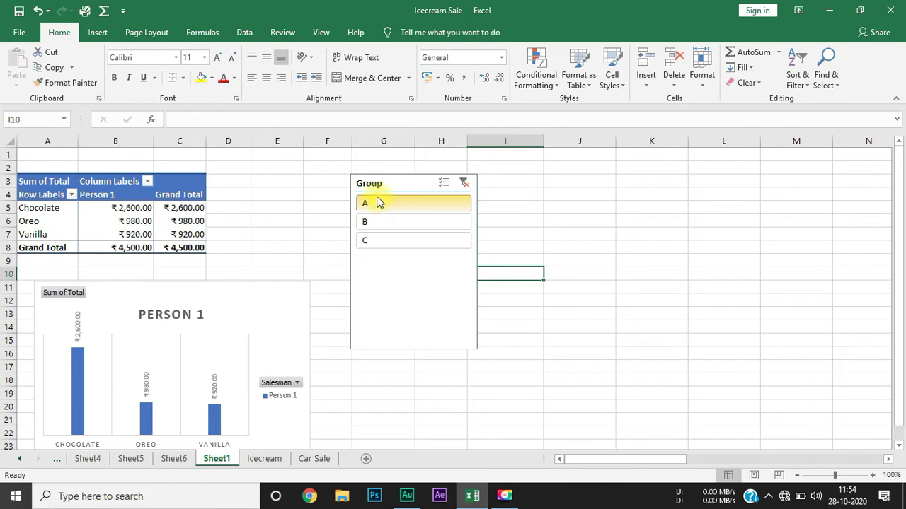
{"action": "left_click", "coordinate": [464, 183]}
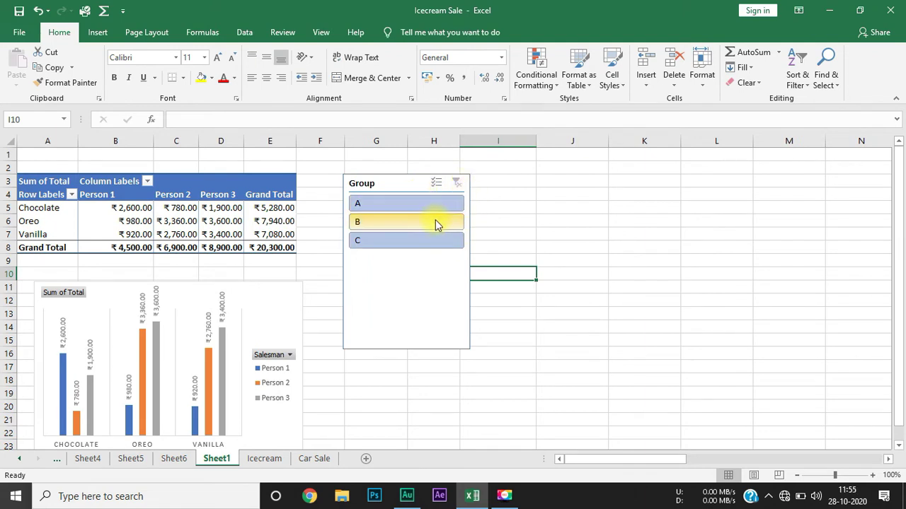
Remove the Group slicer from Sheet1.
{"action": "left_click", "coordinate": [376, 183]}
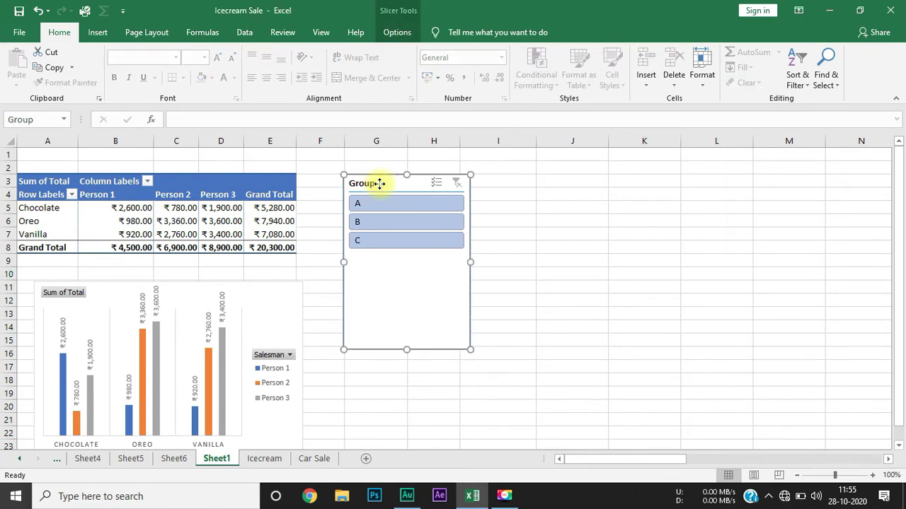
{"action": "right_click", "coordinate": [379, 185]}
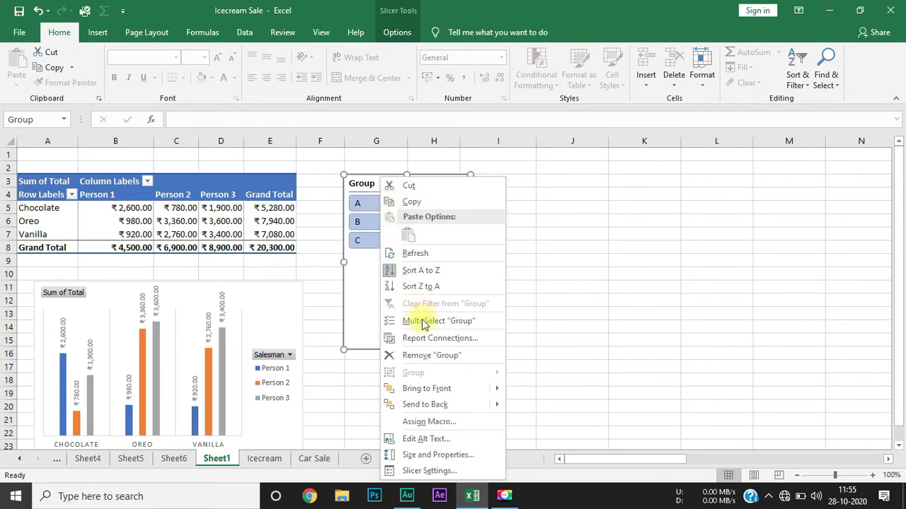
{"action": "left_click", "coordinate": [433, 356]}
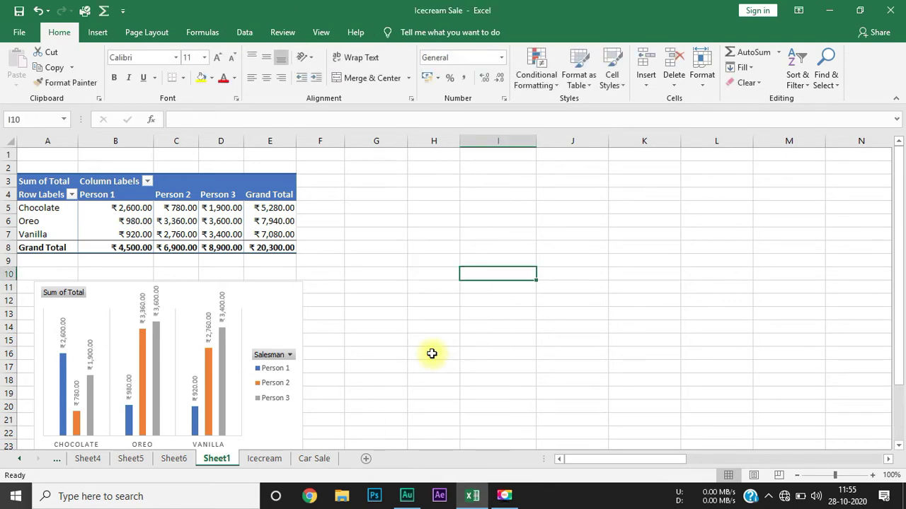
Select pivot cell E7 and bring up the Insert Slicers field list.
{"action": "left_click", "coordinate": [245, 233]}
{"action": "mouse_move", "coordinate": [270, 234]}
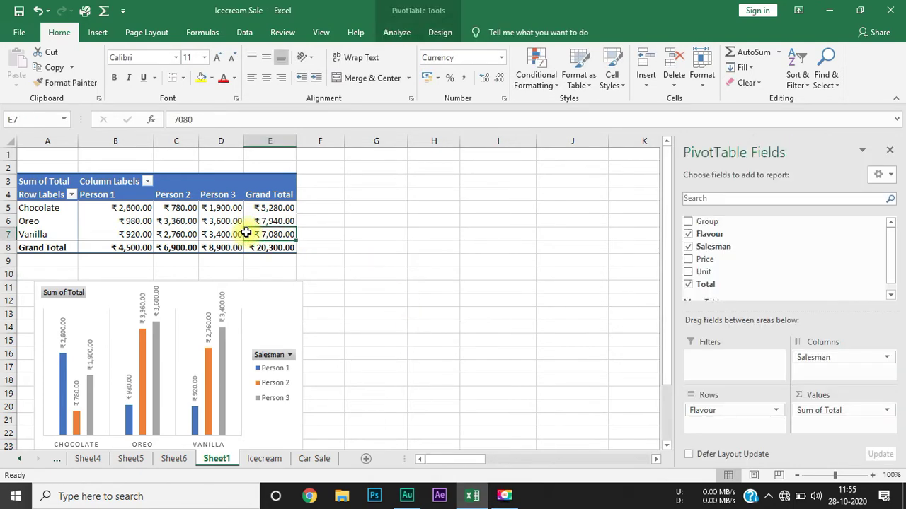
{"action": "left_click", "coordinate": [395, 32]}
{"action": "left_click", "coordinate": [309, 63]}
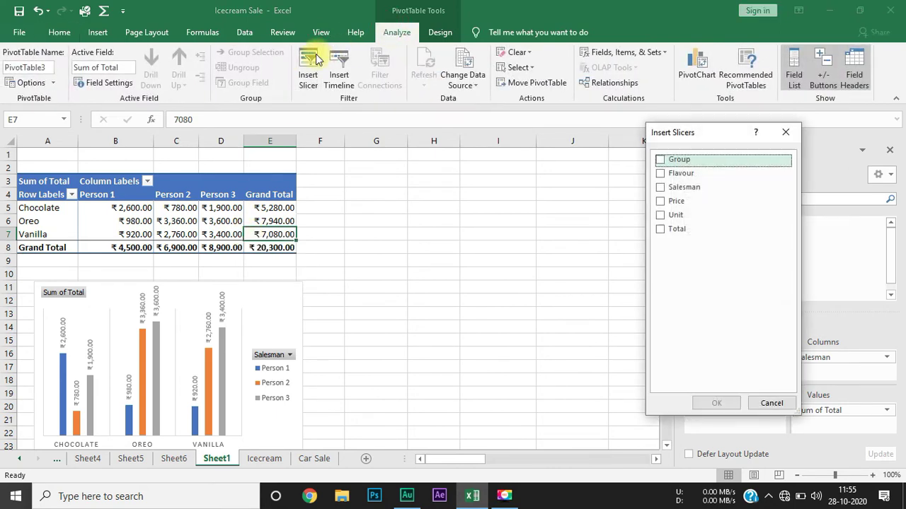
Insert Group, Flavour and Salesman slicers for the pivot table.
{"action": "left_click", "coordinate": [660, 159]}
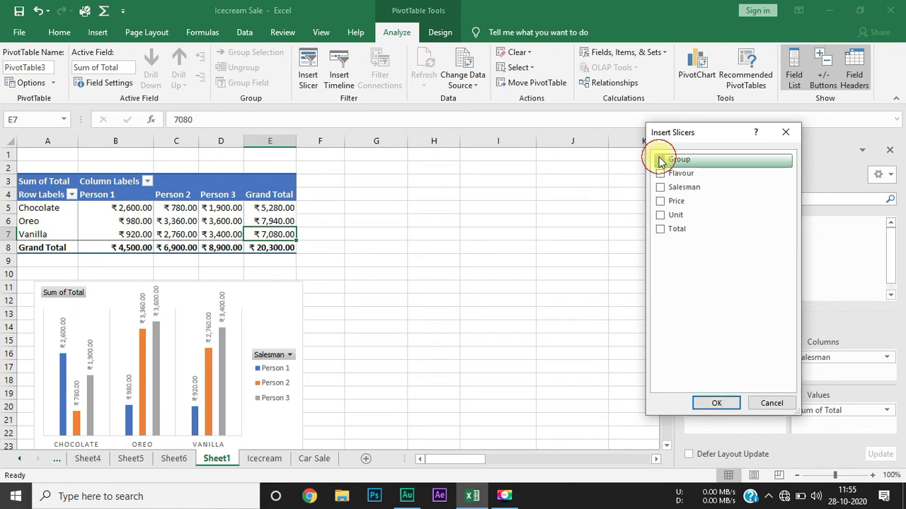
{"action": "left_click", "coordinate": [660, 174]}
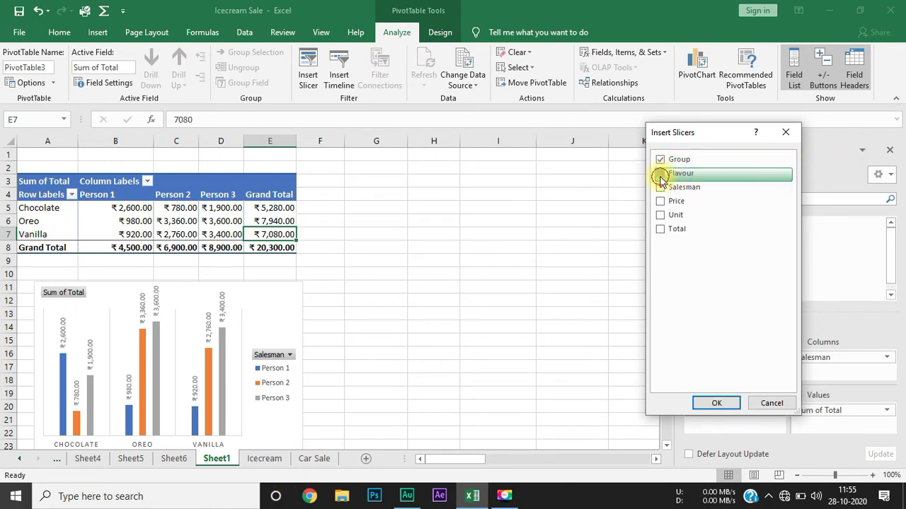
{"action": "left_click", "coordinate": [659, 189]}
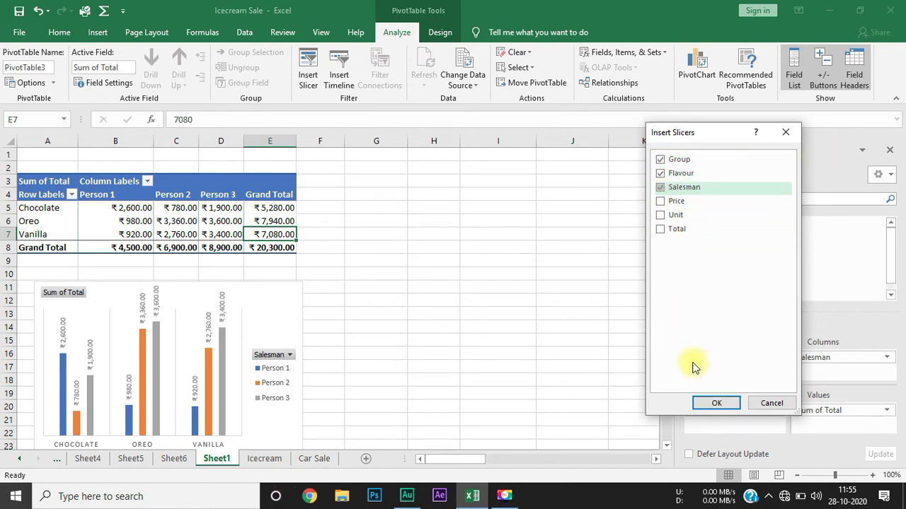
{"action": "left_click", "coordinate": [705, 409]}
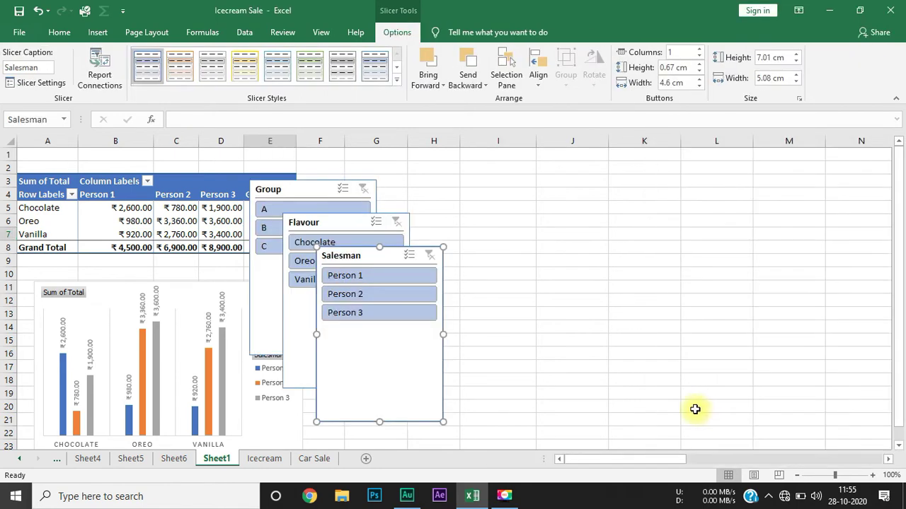
Line up the Group, Flavour and Salesman slicers beside the pivot table, then filter to group A.
{"action": "mouse_move", "coordinate": [365, 260]}
{"action": "left_mouse_down"}
{"action": "mouse_move", "coordinate": [526, 231]}
{"action": "mouse_move", "coordinate": [644, 182]}
{"action": "left_mouse_up"}
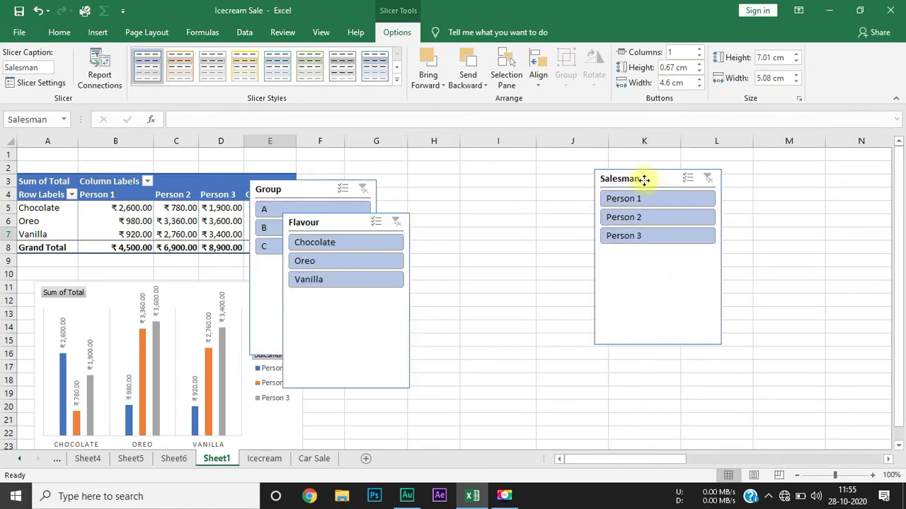
{"action": "mouse_move", "coordinate": [338, 220]}
{"action": "left_mouse_down"}
{"action": "mouse_move", "coordinate": [449, 207]}
{"action": "mouse_move", "coordinate": [541, 172]}
{"action": "left_mouse_up"}
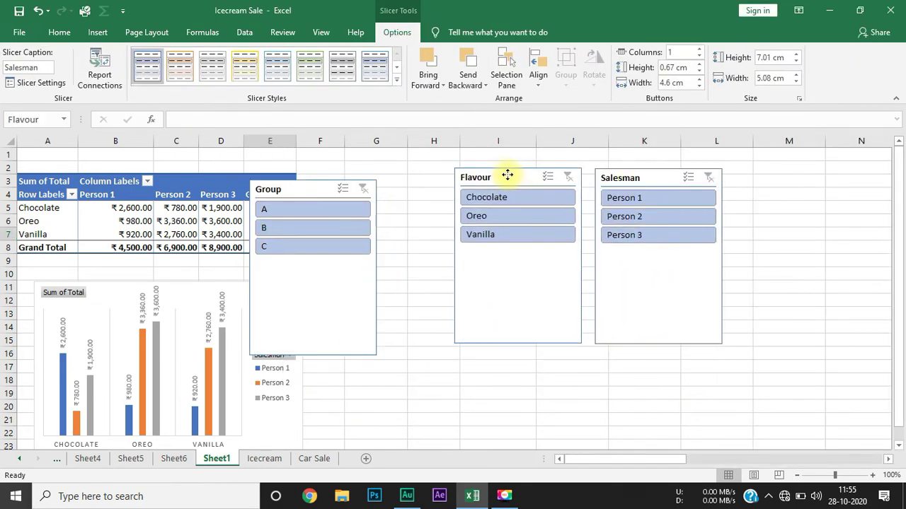
{"action": "left_click_drag", "start_coordinate": [300, 189], "coordinate": [373, 178]}
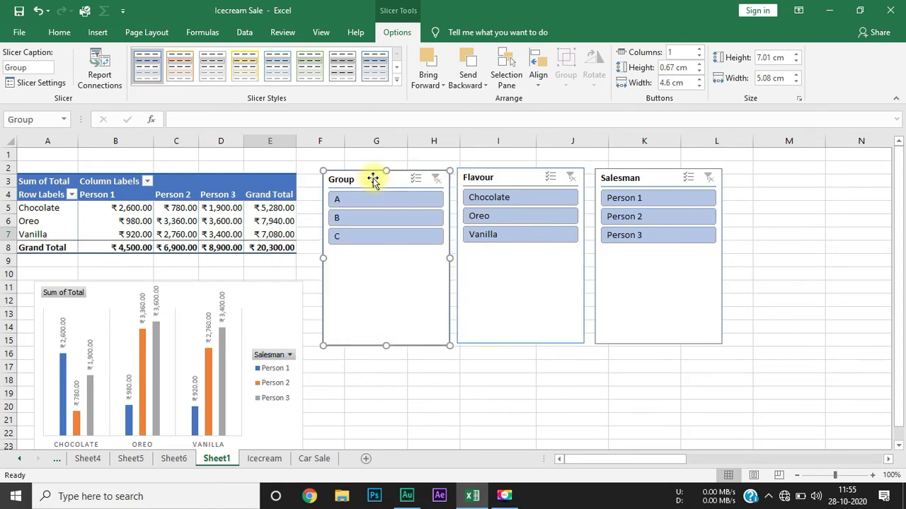
{"action": "left_click", "coordinate": [507, 393]}
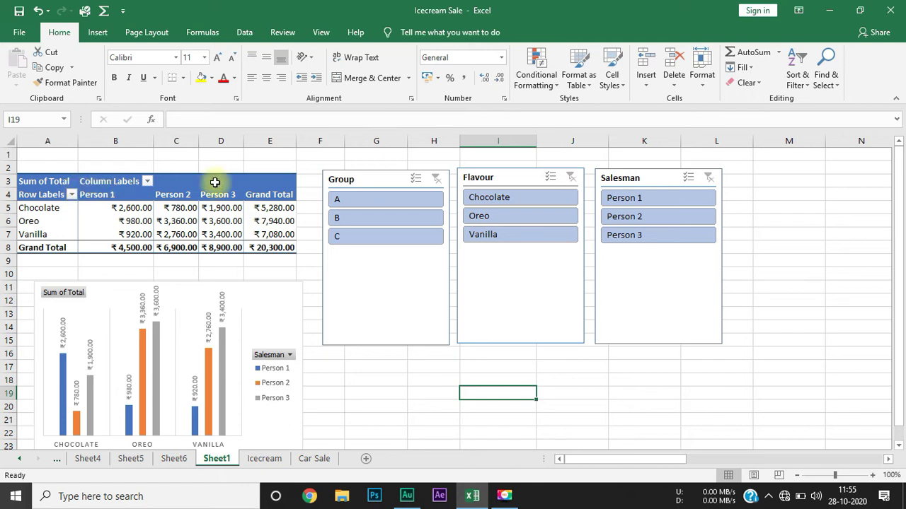
{"action": "left_click", "coordinate": [337, 200]}
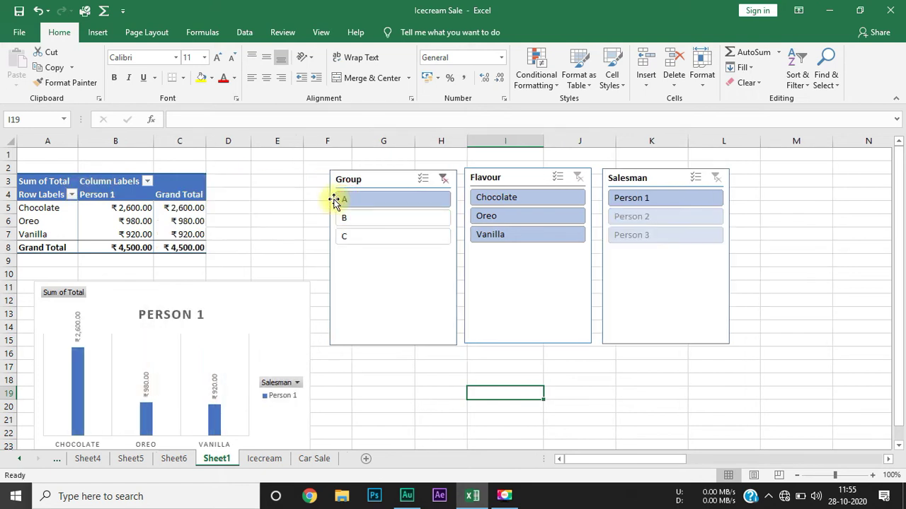
Filter to Oreo, try Persons 2 and 3, settle on Person 1 (₹980.00), then view the Icecream sheet.
{"action": "left_click", "coordinate": [506, 216]}
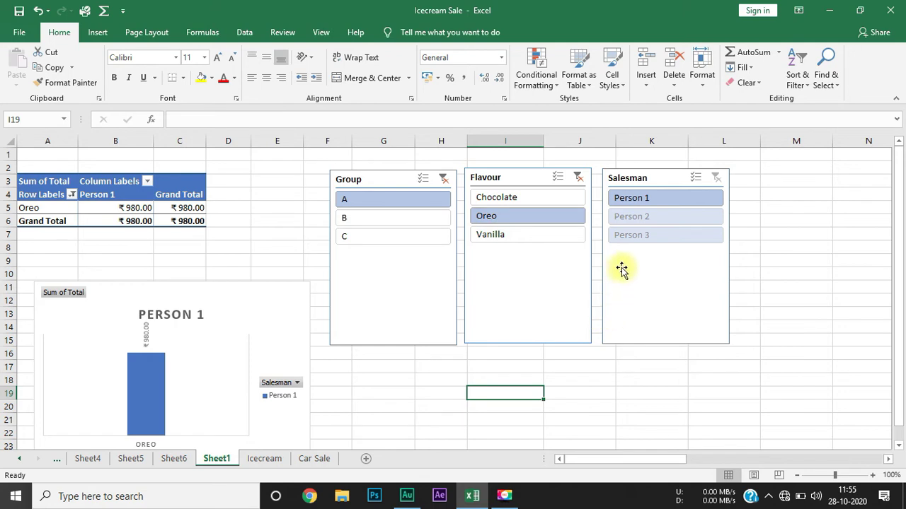
{"action": "left_click", "coordinate": [661, 218]}
{"action": "left_click", "coordinate": [662, 234]}
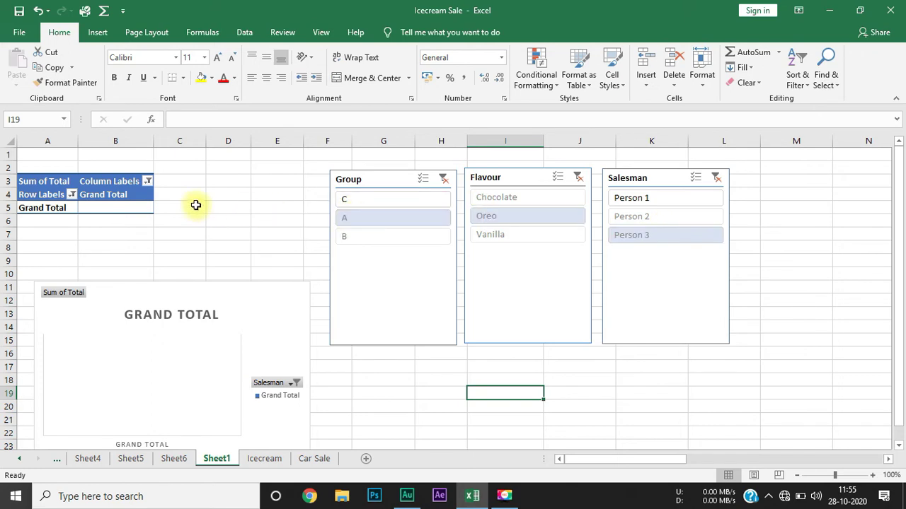
{"action": "left_click", "coordinate": [680, 197]}
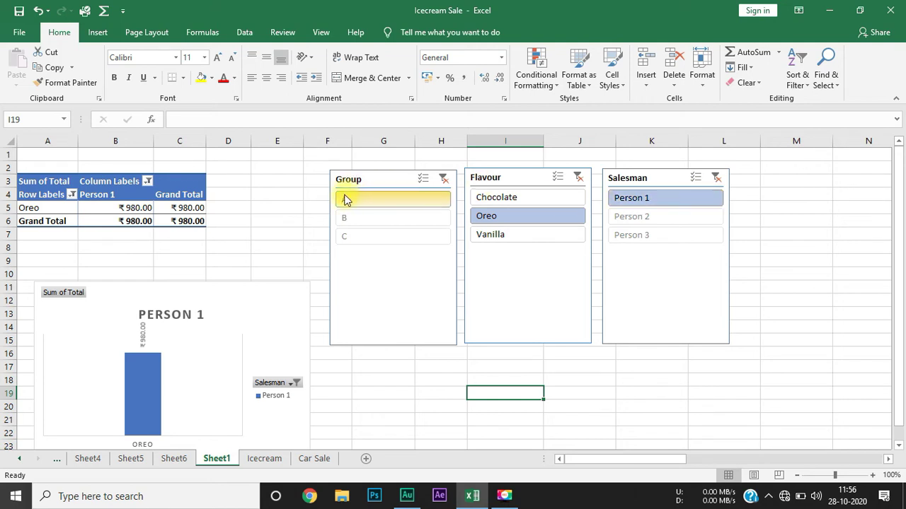
{"action": "left_click", "coordinate": [247, 460]}
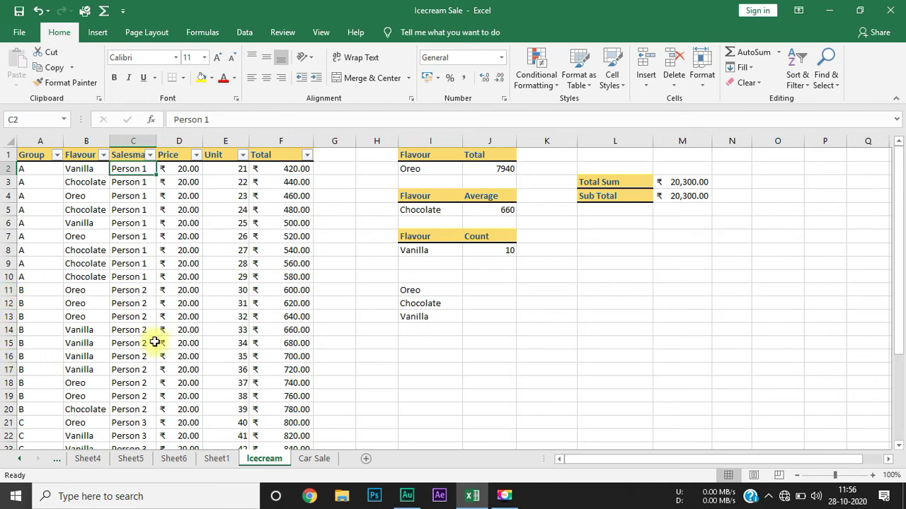
{"action": "scroll", "coordinate": [154, 342], "scroll_direction": "down", "scroll_amount": 2}
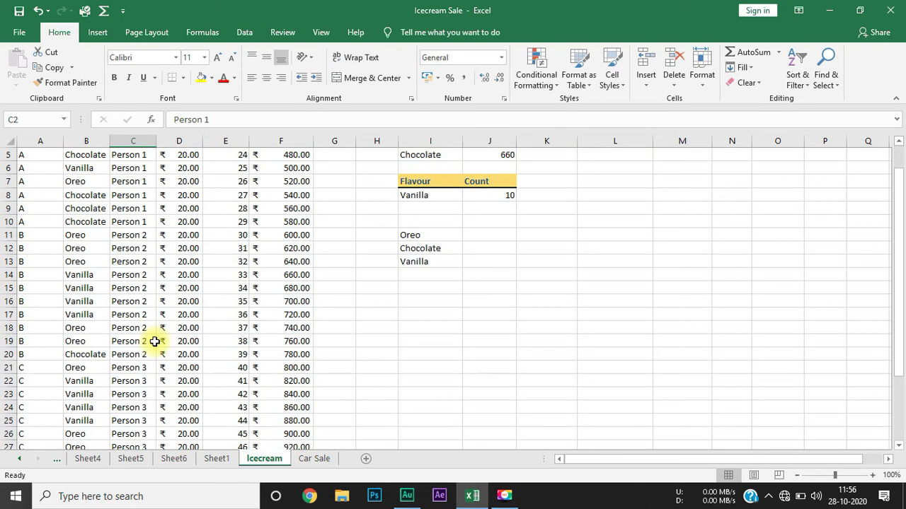
{"action": "left_click", "coordinate": [217, 459]}
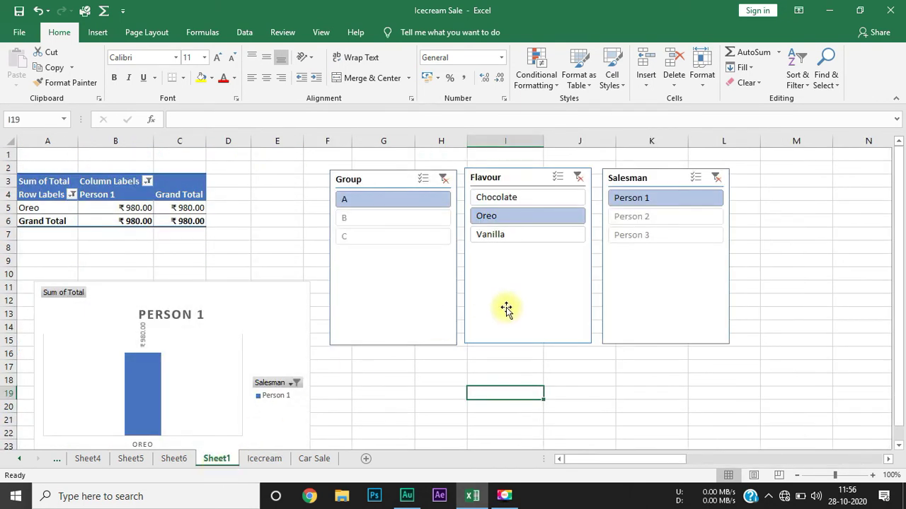
Add groups B and C via Multi-Select and clear the Flavour slicer filter.
{"action": "left_click", "coordinate": [423, 179]}
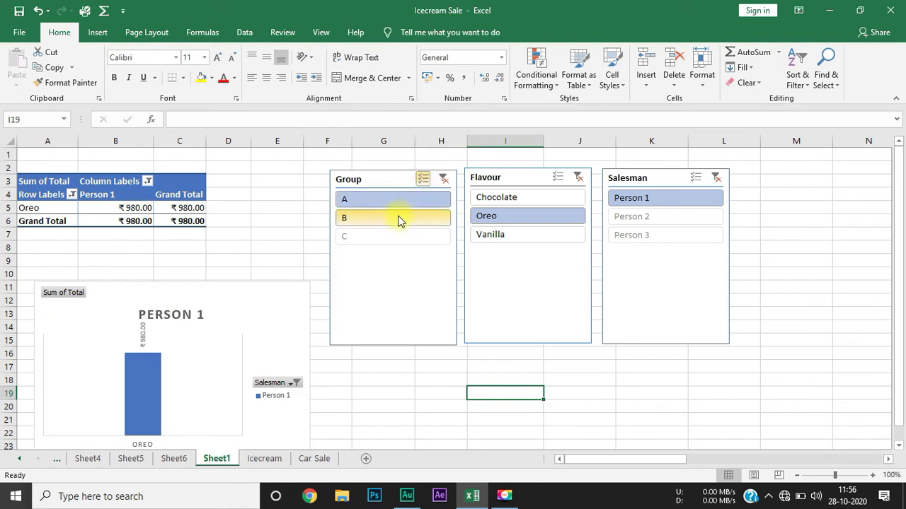
{"action": "left_click", "coordinate": [394, 225]}
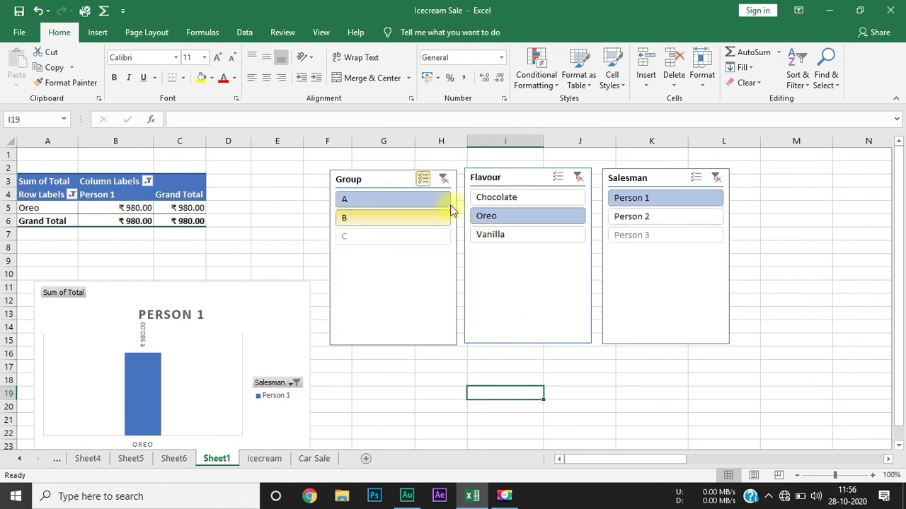
{"action": "left_click", "coordinate": [430, 230]}
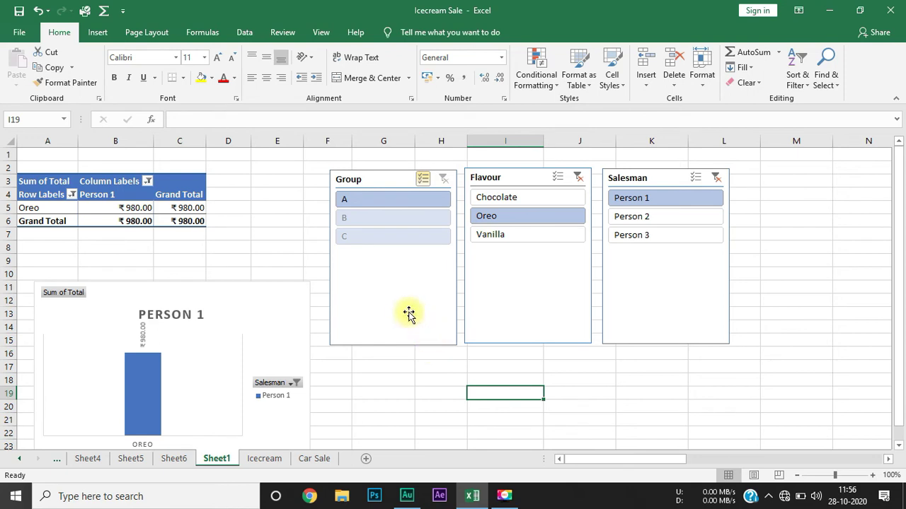
{"action": "left_click", "coordinate": [578, 179]}
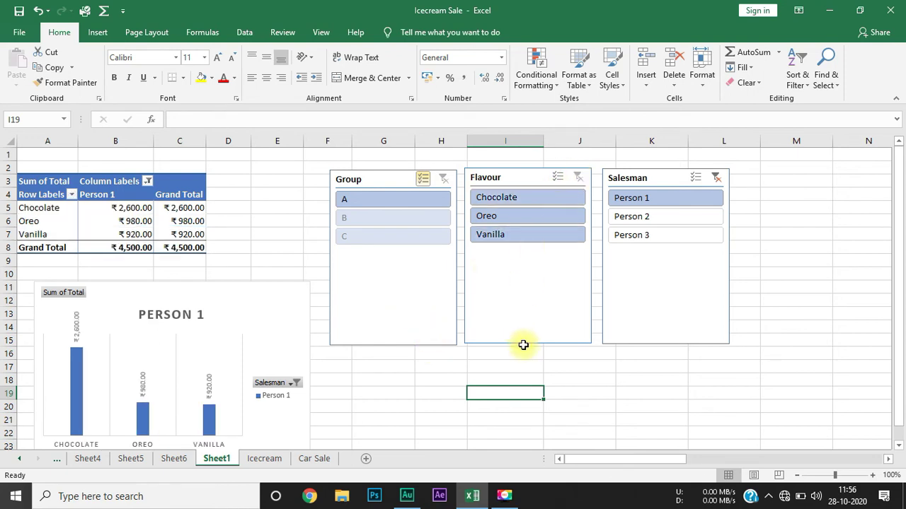
Check Persons 2 and 3, then return to Person 1 totalling ₹4,500.00 across three flavours.
{"action": "left_click", "coordinate": [645, 220]}
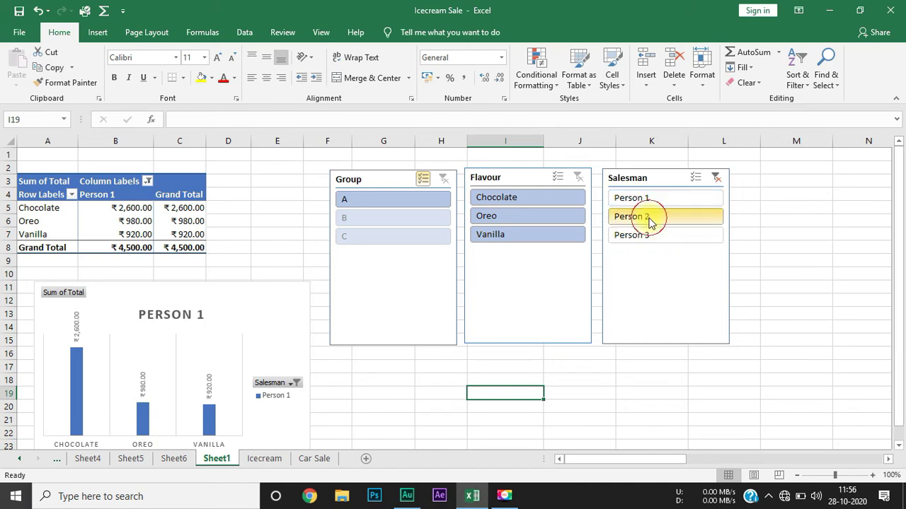
{"action": "left_click", "coordinate": [639, 240]}
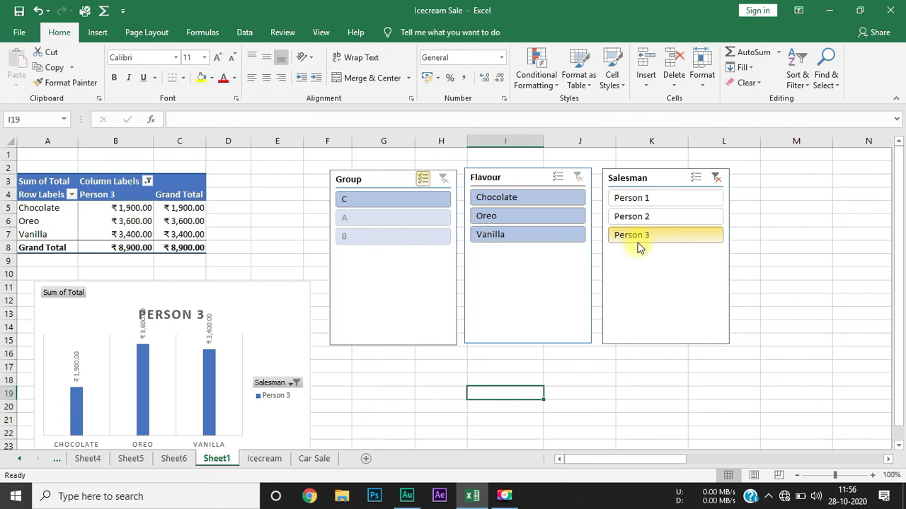
{"action": "left_click", "coordinate": [639, 198]}
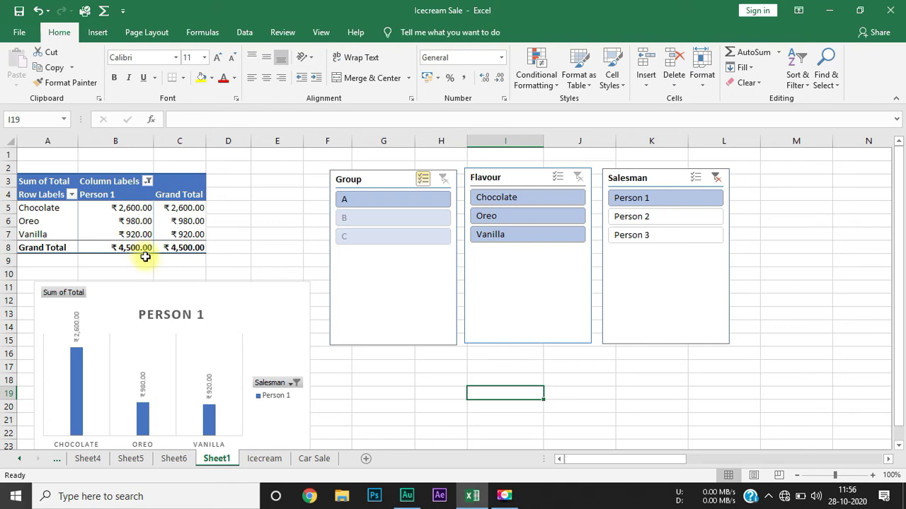
{"action": "mouse_move", "coordinate": [131, 248]}
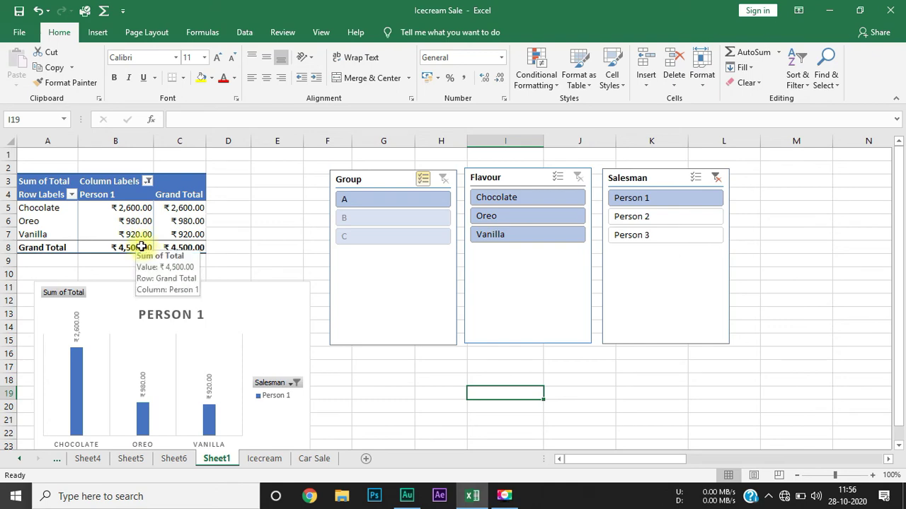
Drill into Person 1's grand total (B8) and Chocolate total (B5), creating Sheet7 and Sheet8.
{"action": "double_click", "coordinate": [141, 247]}
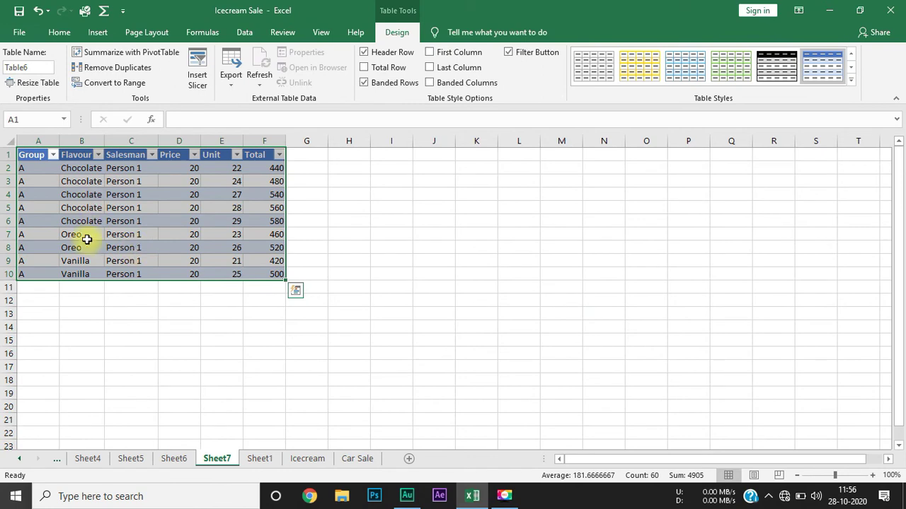
{"action": "left_click", "coordinate": [257, 459]}
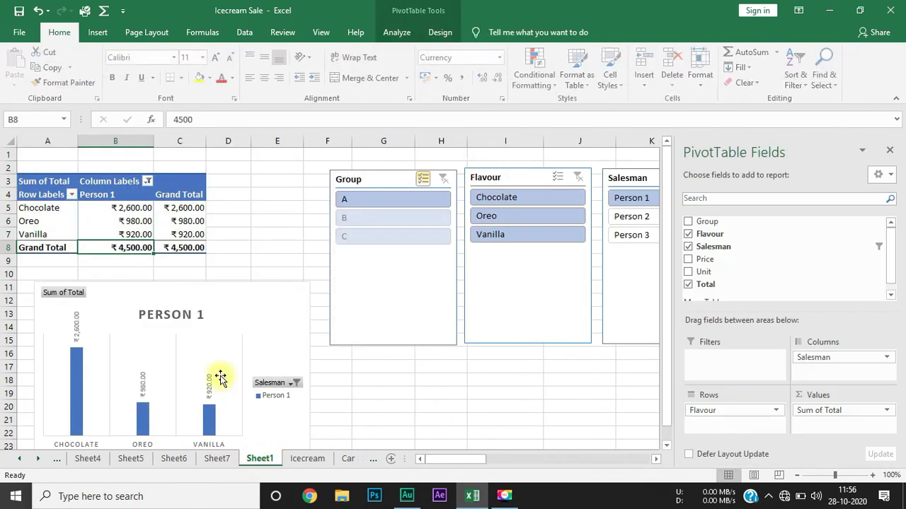
{"action": "left_click", "coordinate": [137, 207]}
{"action": "double_click", "coordinate": [137, 207]}
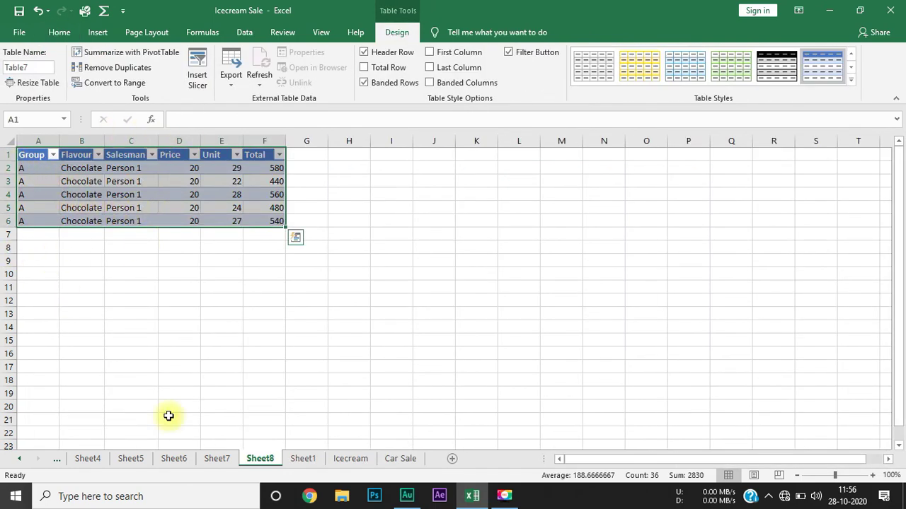
{"action": "left_click", "coordinate": [298, 459]}
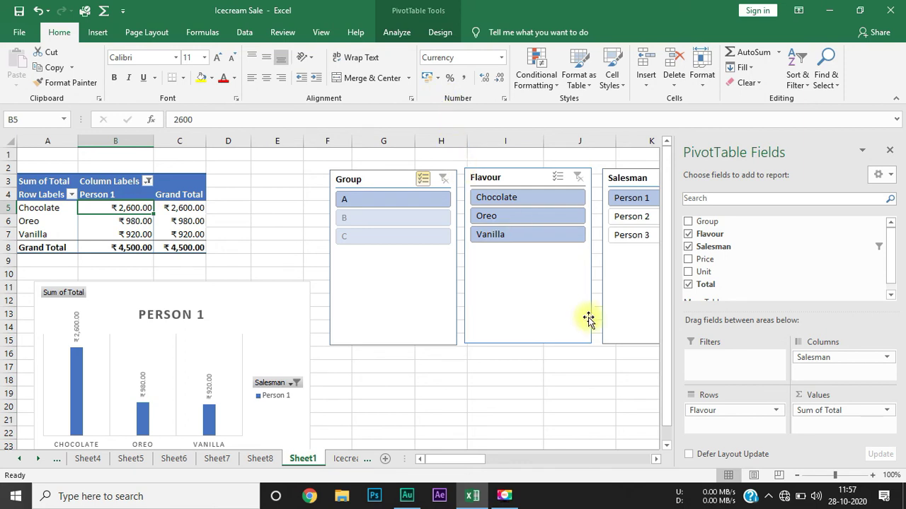
{"action": "left_click", "coordinate": [502, 419]}
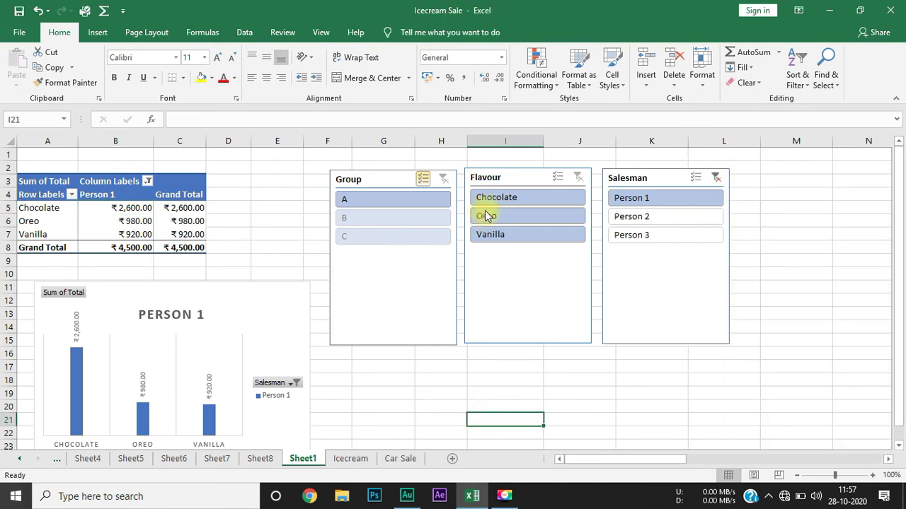
Filter the pivot and chart by Salesman to Person 2, then Person 3, then back to Person 1.
{"action": "left_click", "coordinate": [617, 219]}
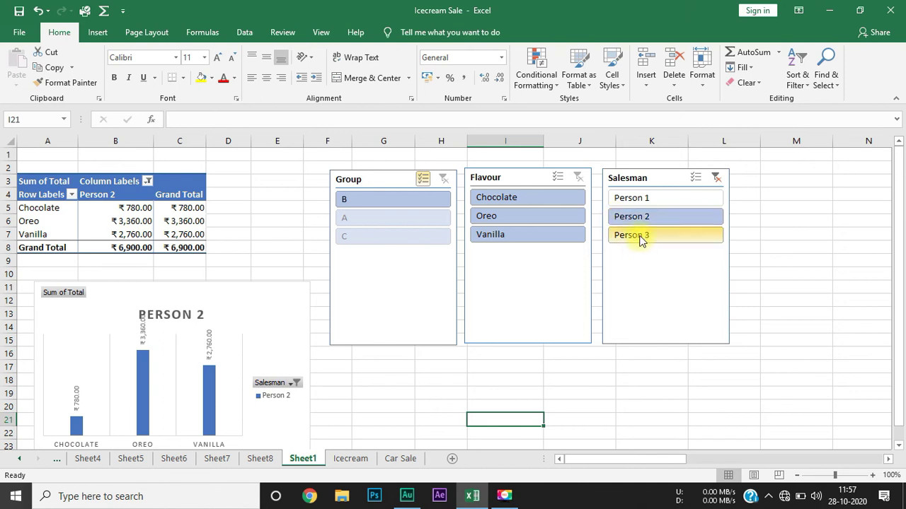
{"action": "left_click", "coordinate": [639, 235]}
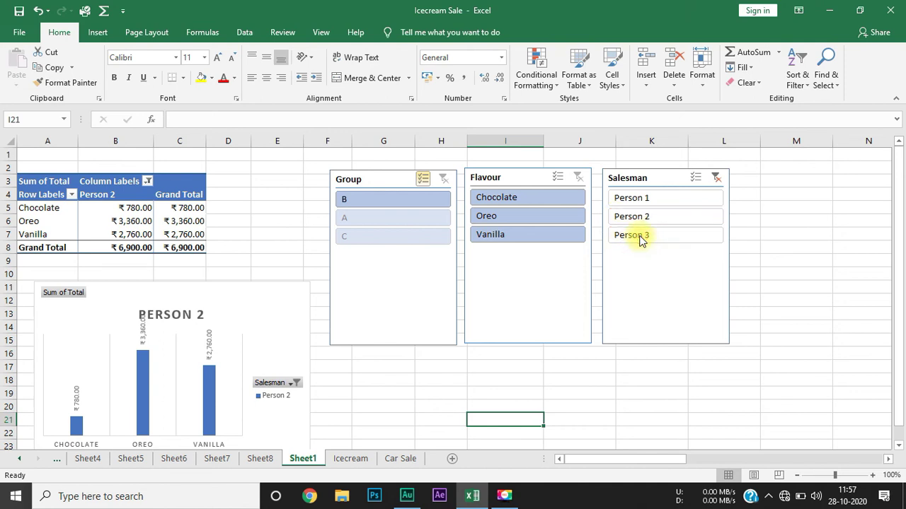
{"action": "left_click", "coordinate": [635, 199]}
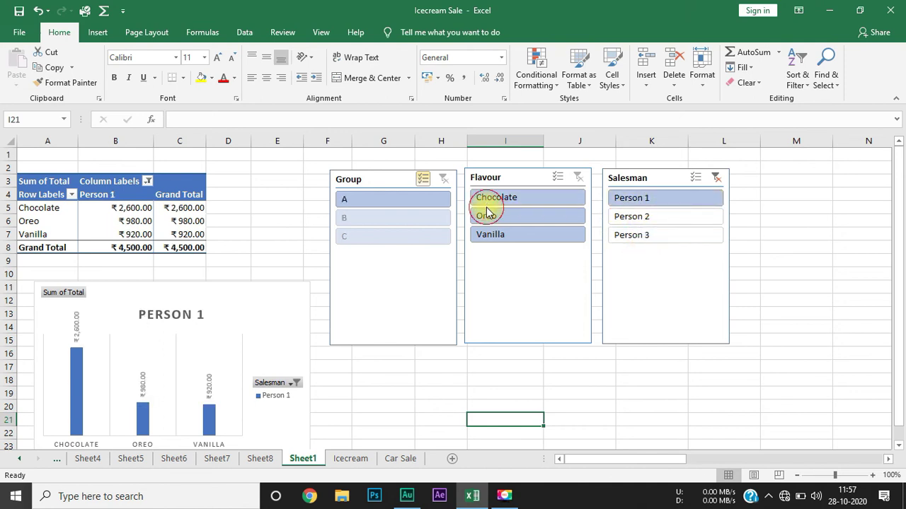